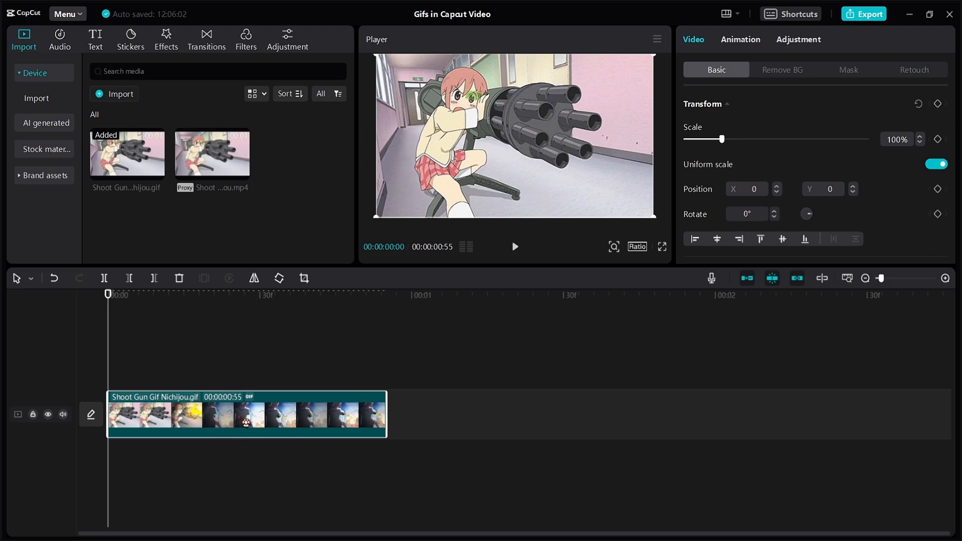
- Turn the GIF clip on the timeline into a compound clip, set its speed to 2.0x and play it back
right_click(252, 422)
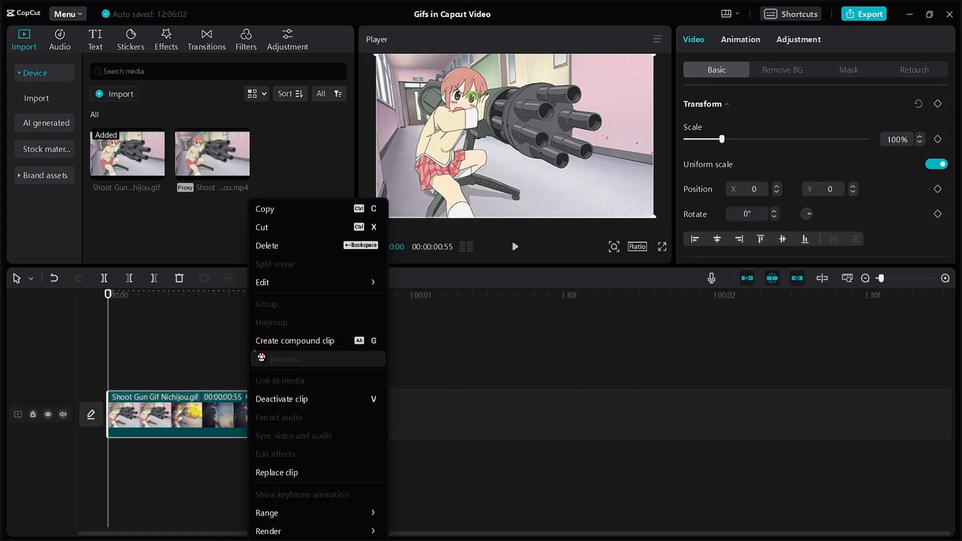
click(325, 344)
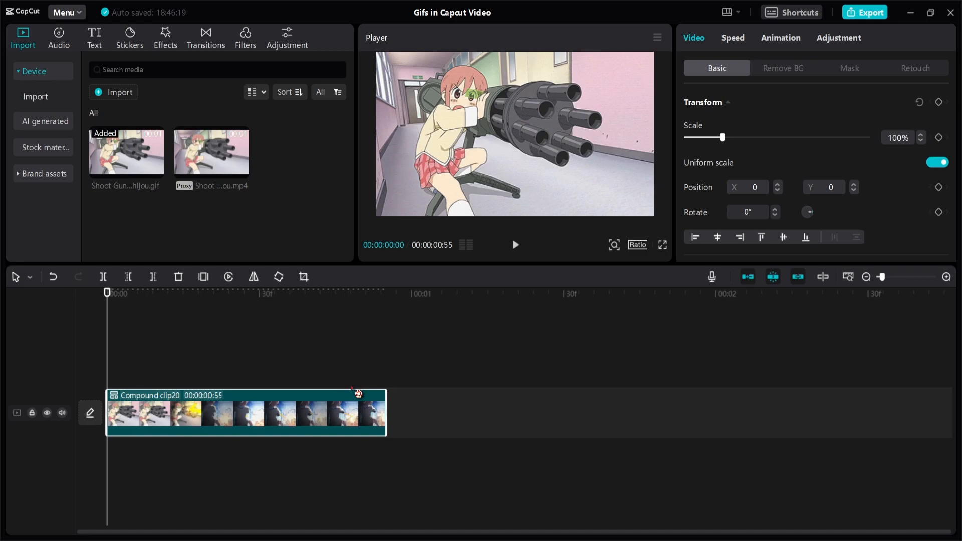
click(750, 47)
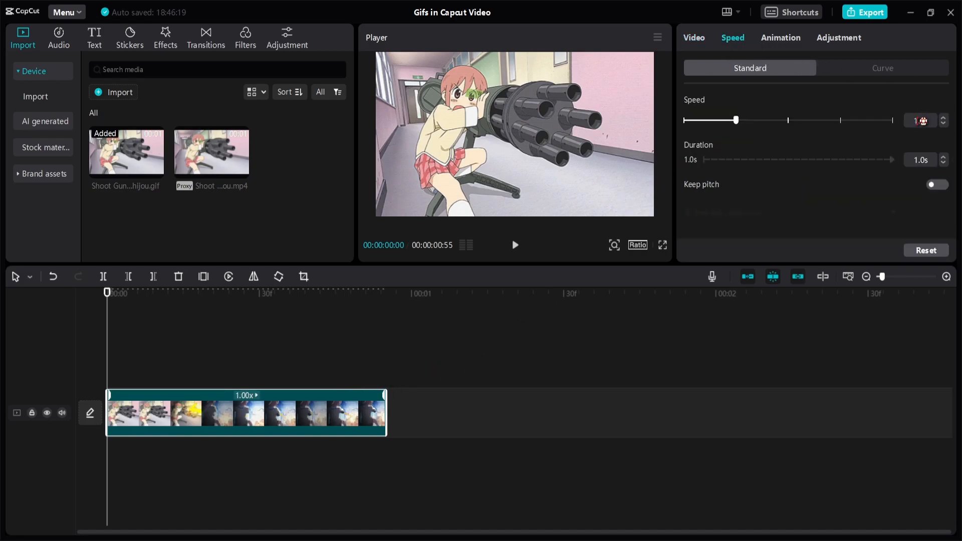
drag(917, 123, 908, 126)
key(Return)
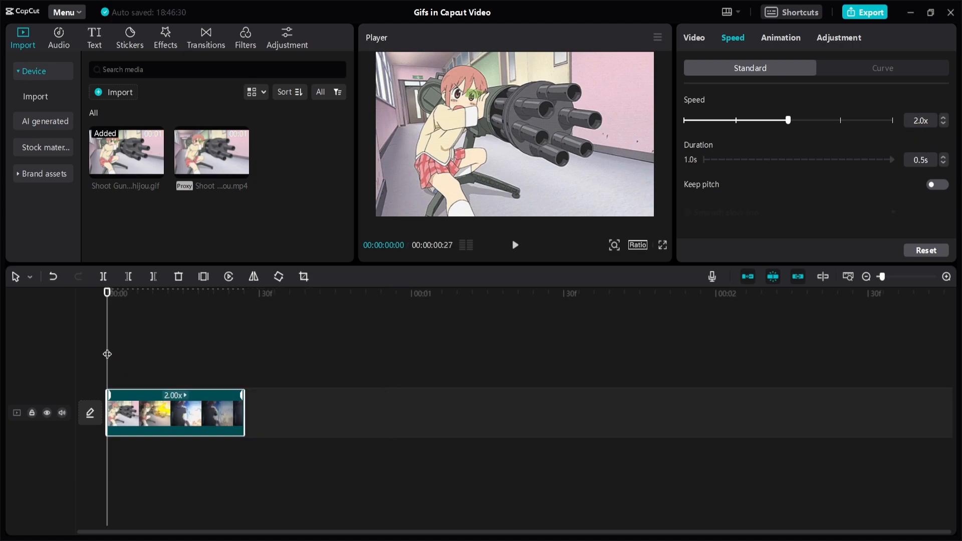
key(space)
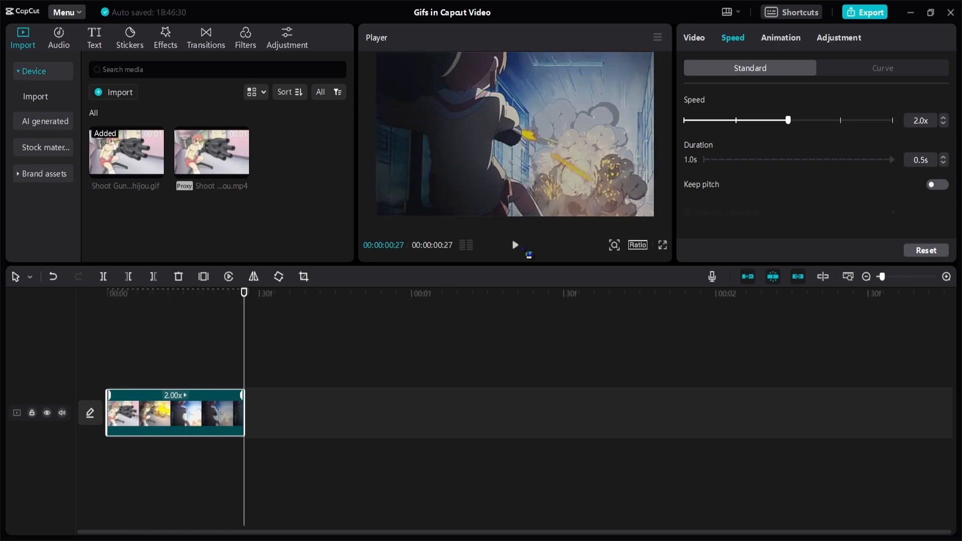
- Reset the compound clip's speed and play it from the start
click(925, 250)
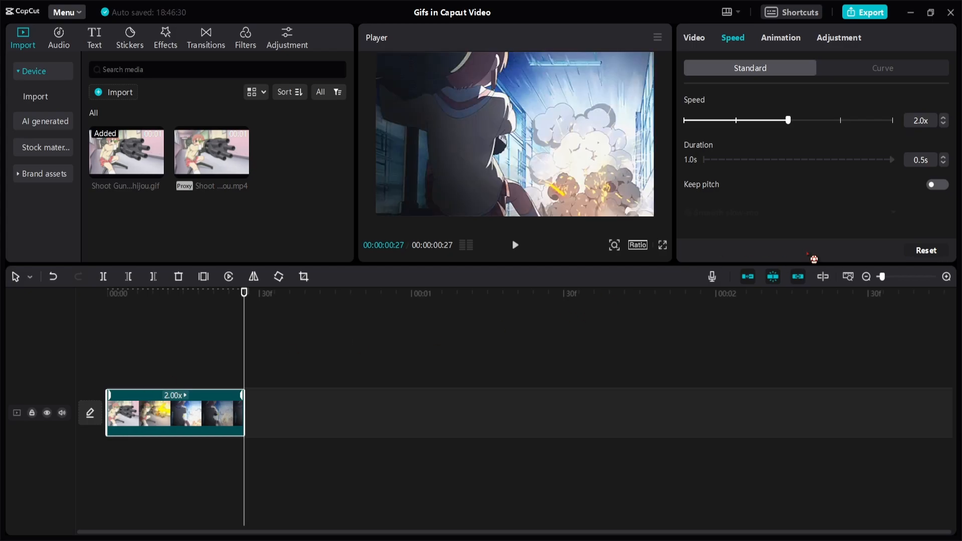
click(126, 345)
key(space)
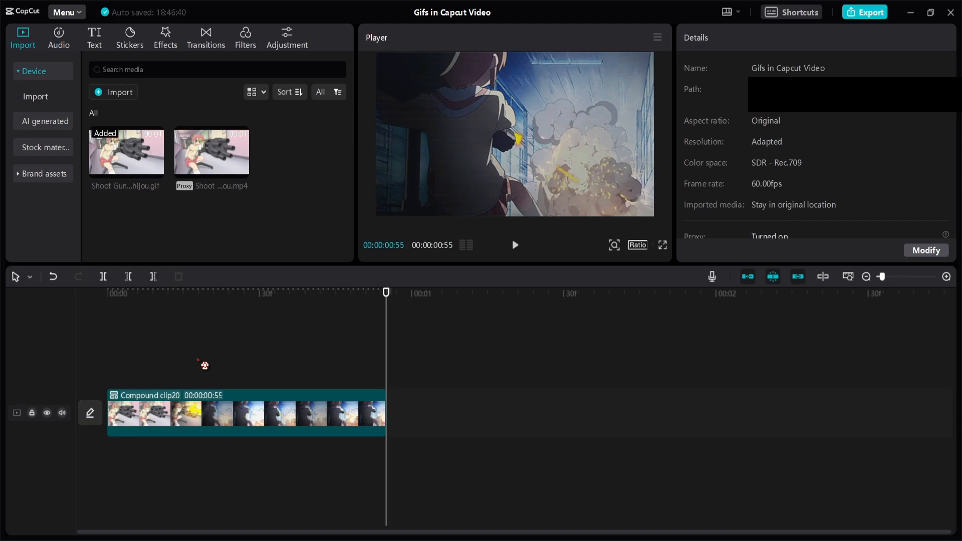
- Undo the speed changes and the compound clip conversion of the GIF
click(219, 409)
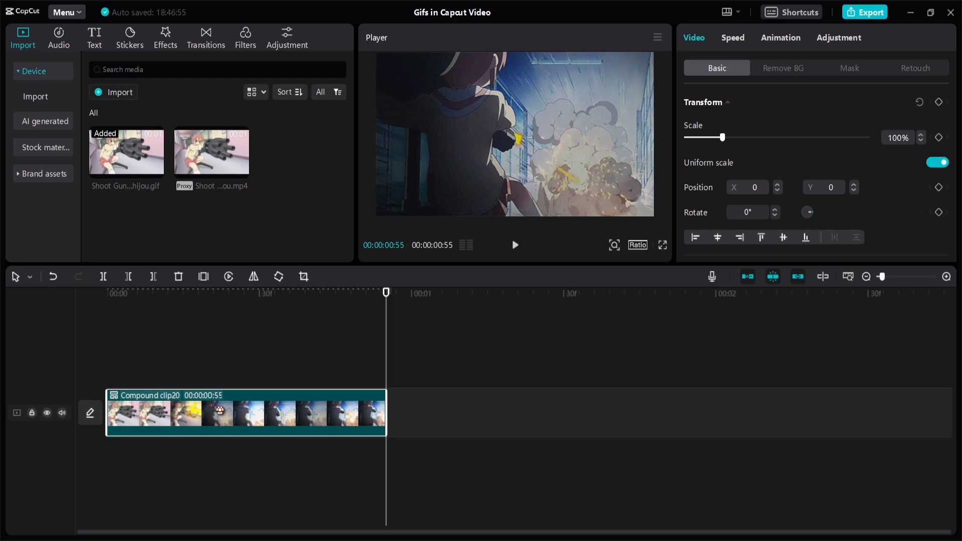
click(311, 351)
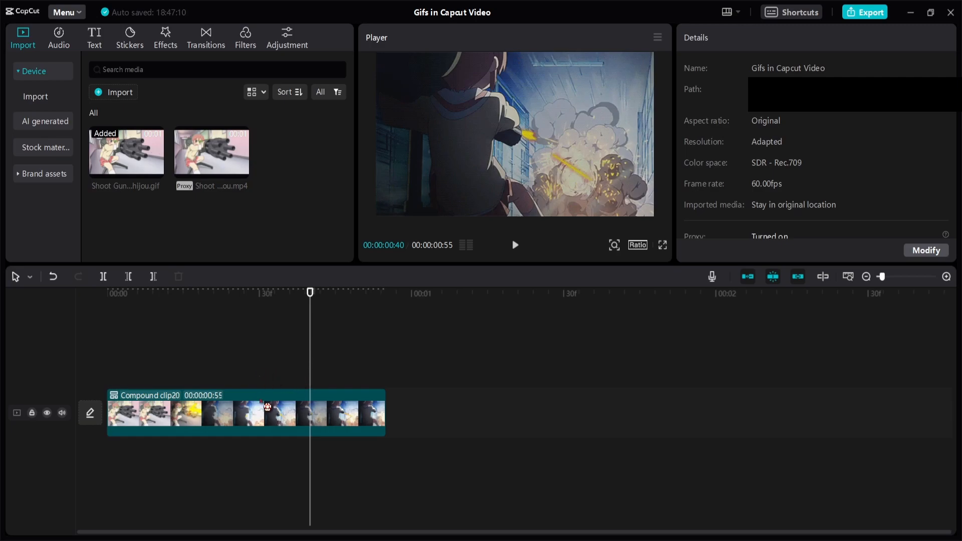
click(52, 276)
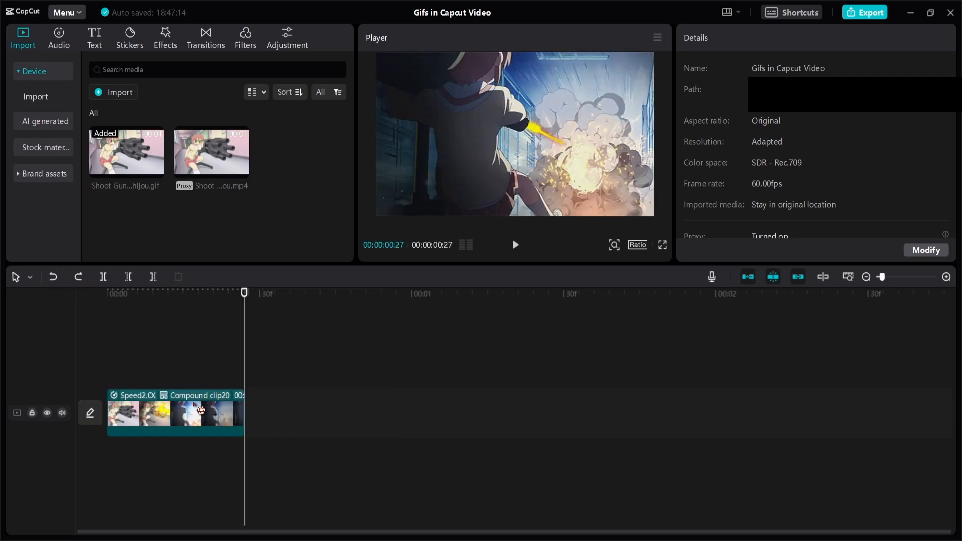
click(52, 277)
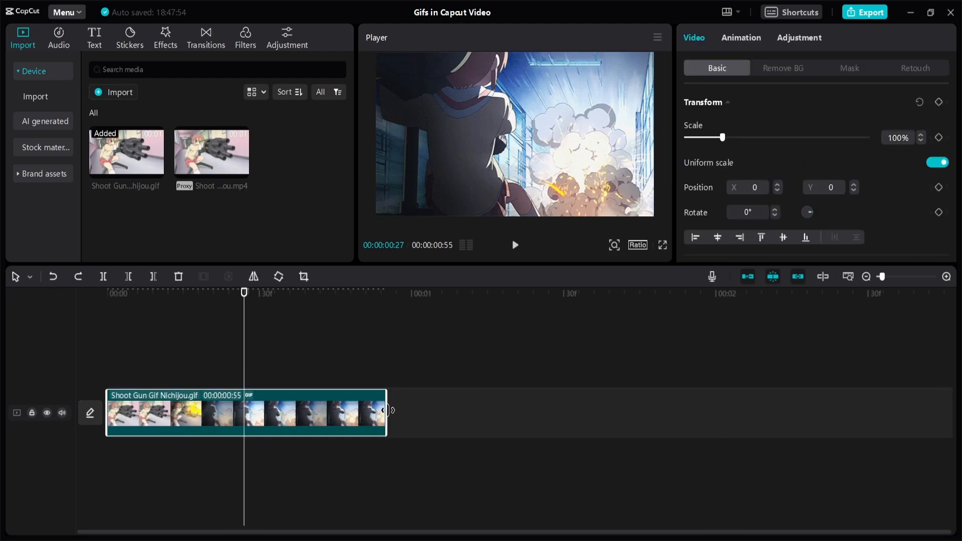
- Extend the GIF clip's end to about 00:00:02:29 and play back the looped result
drag(389, 410, 599, 409)
drag(668, 408, 866, 408)
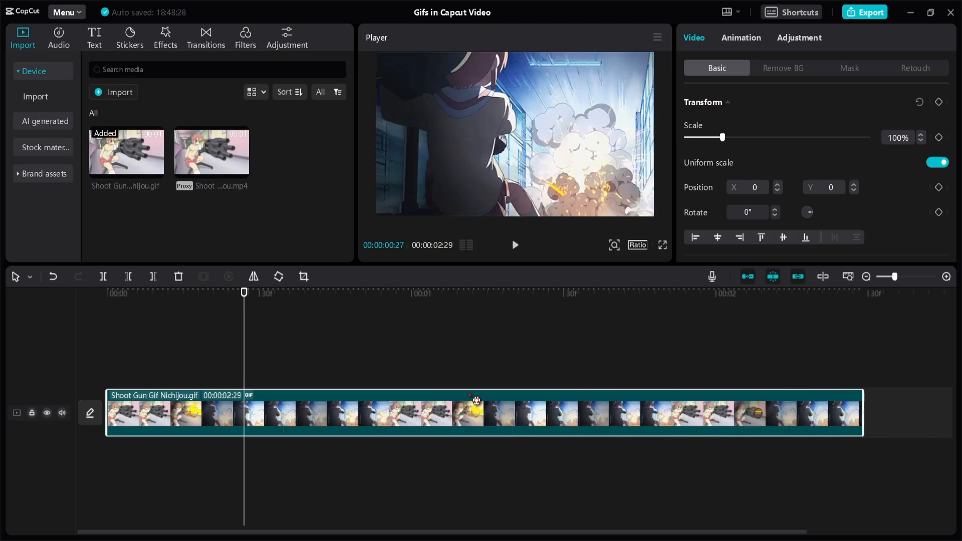
click(137, 361)
key(space)
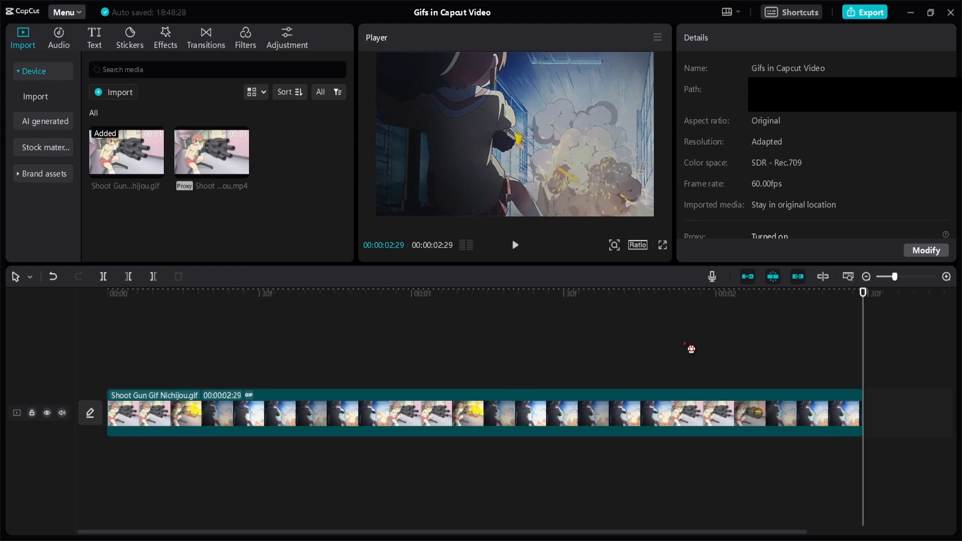
- Place the Shoot Gun MP4 on a track above the GIF from the timeline start, with the GIF clip shortened to 00:00:00:55
mouse_move(203, 160)
drag(223, 184, 105, 368)
drag(391, 362, 386, 415)
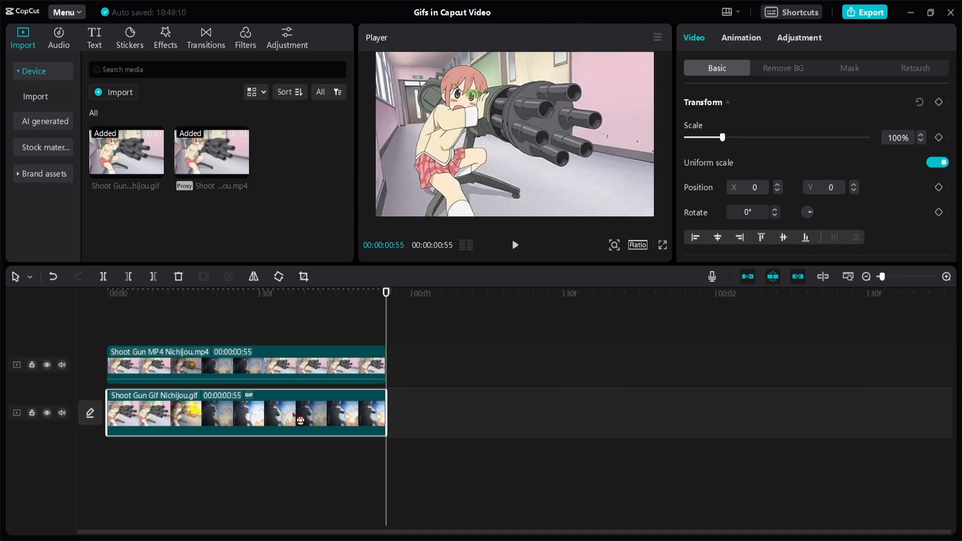
- Compare the editing options offered for the MP4 clip with those offered for the GIF clip
click(303, 370)
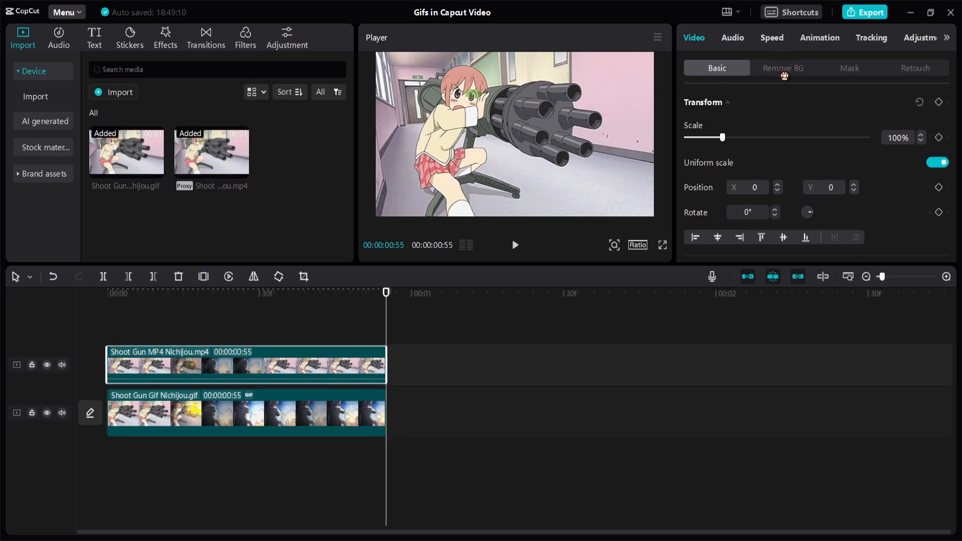
click(310, 406)
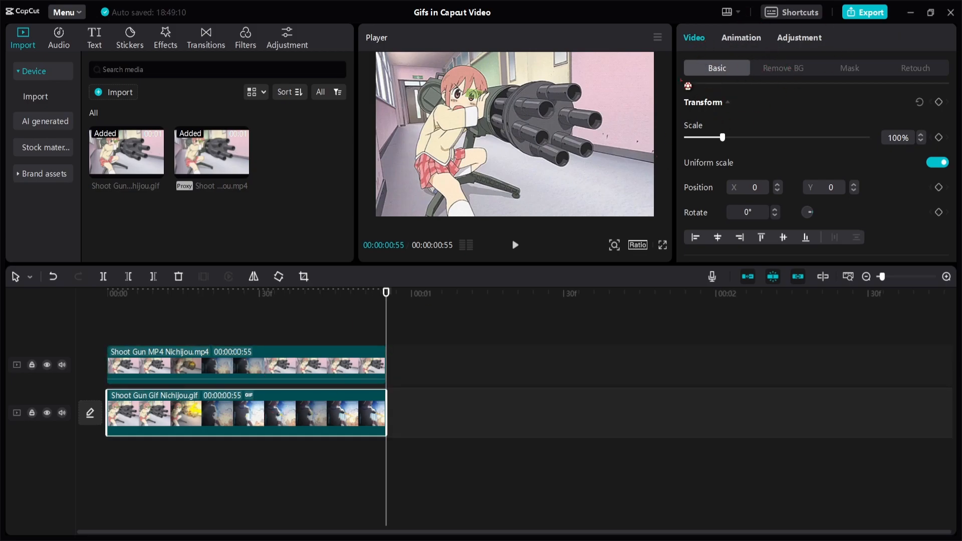
click(269, 376)
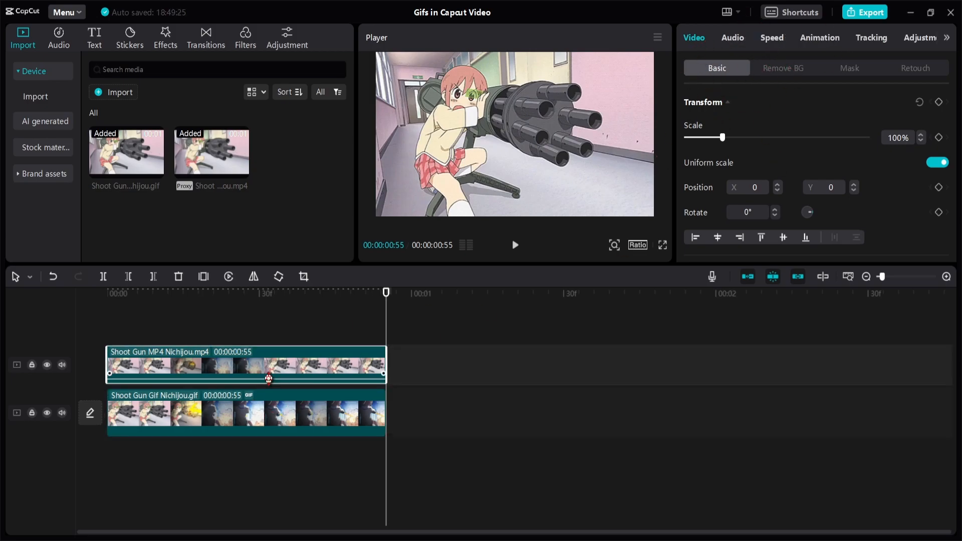
click(311, 417)
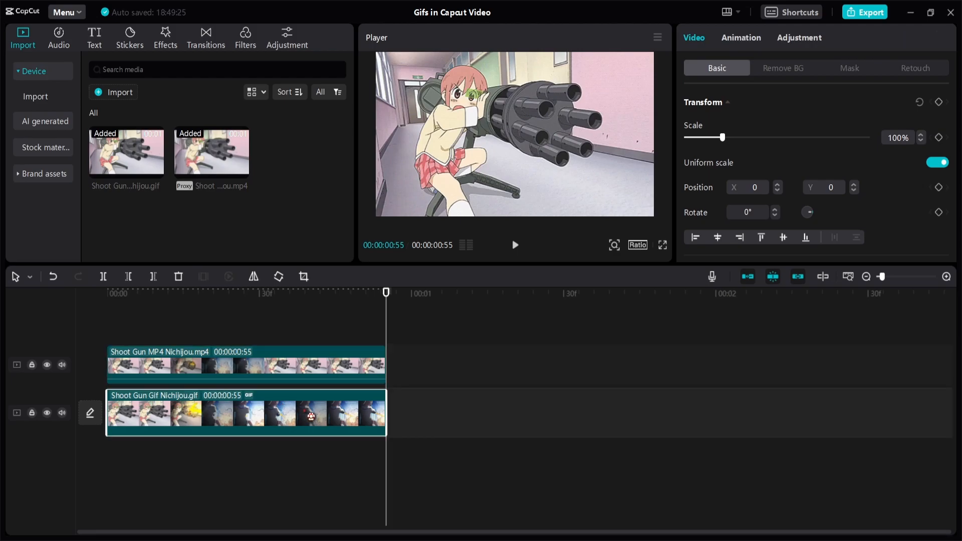
click(306, 365)
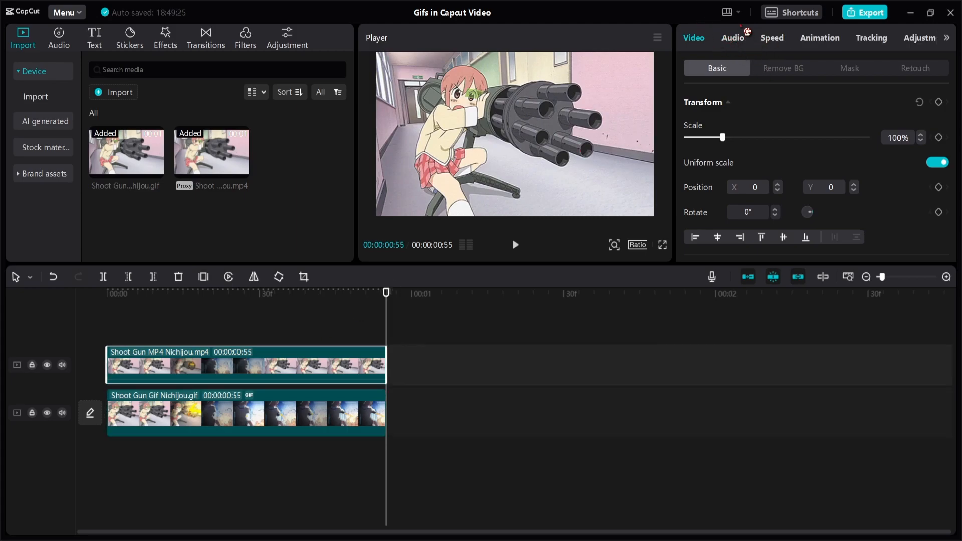
click(301, 404)
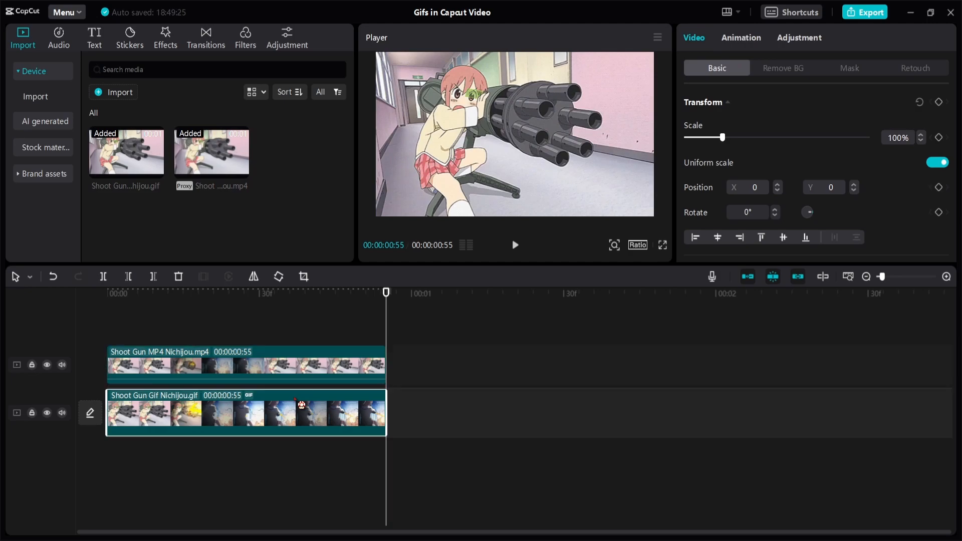
click(312, 362)
click(339, 414)
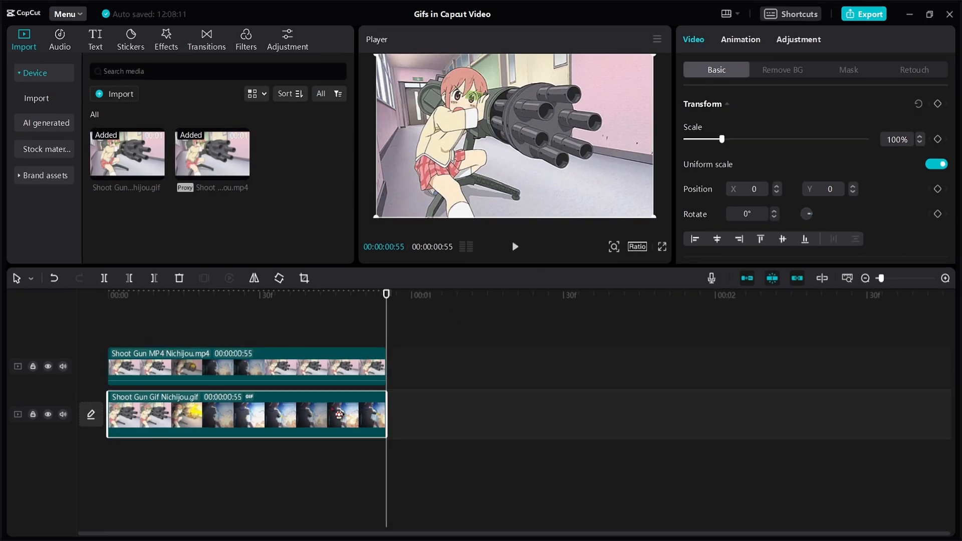
- Turn the GIF clip into a compound clip, check its speed settings and undo the conversion
right_click(339, 413)
click(343, 339)
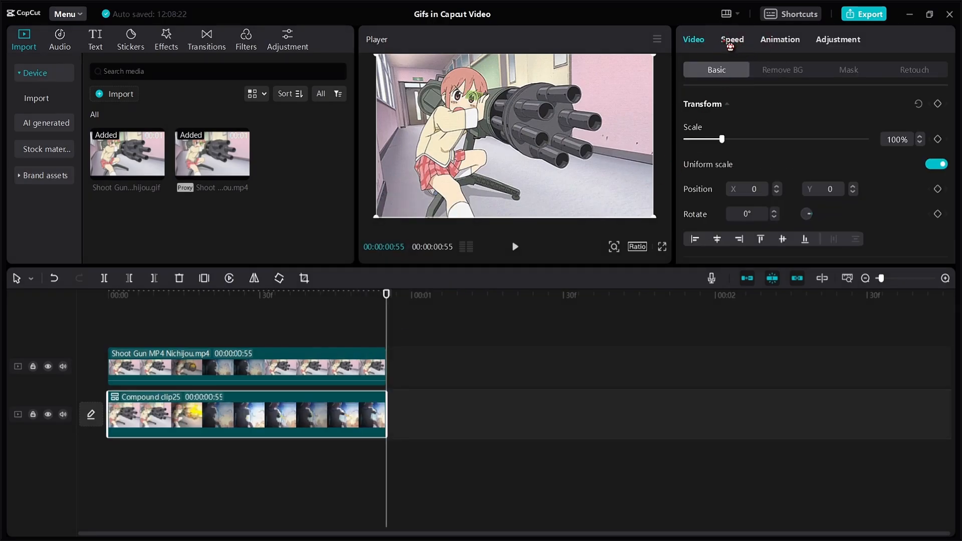
click(729, 47)
click(705, 47)
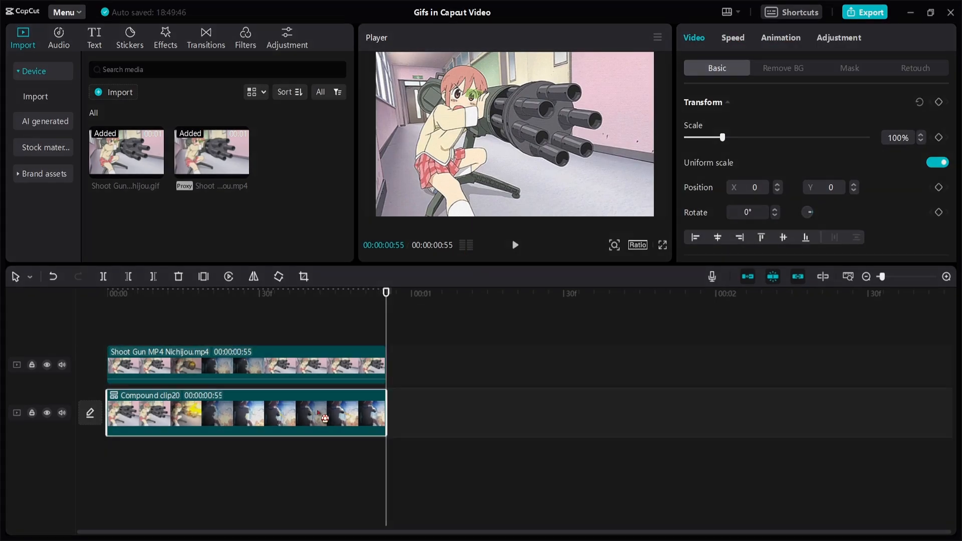
key(ctrl+z)
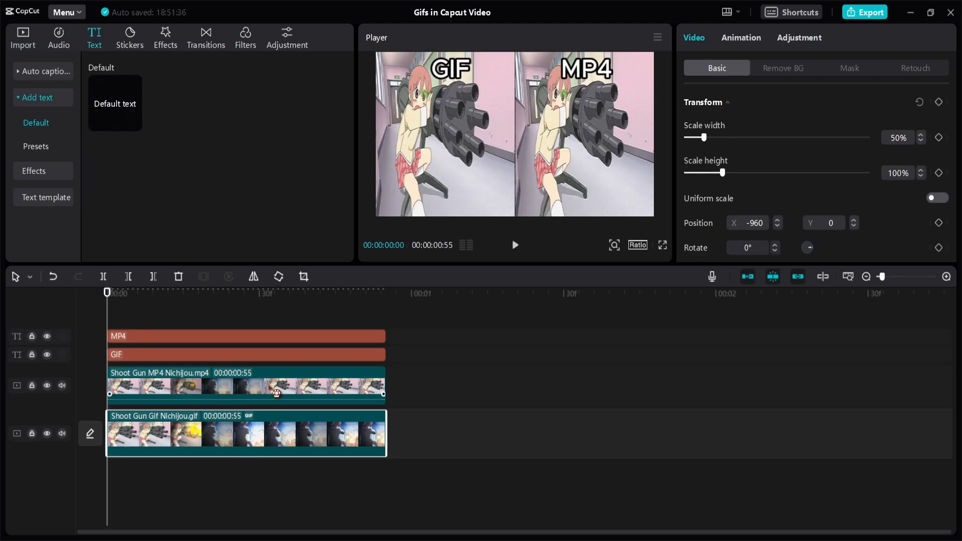
- Play the side-by-side GIF and MP4 comparison and return the playhead to the start
key(space)
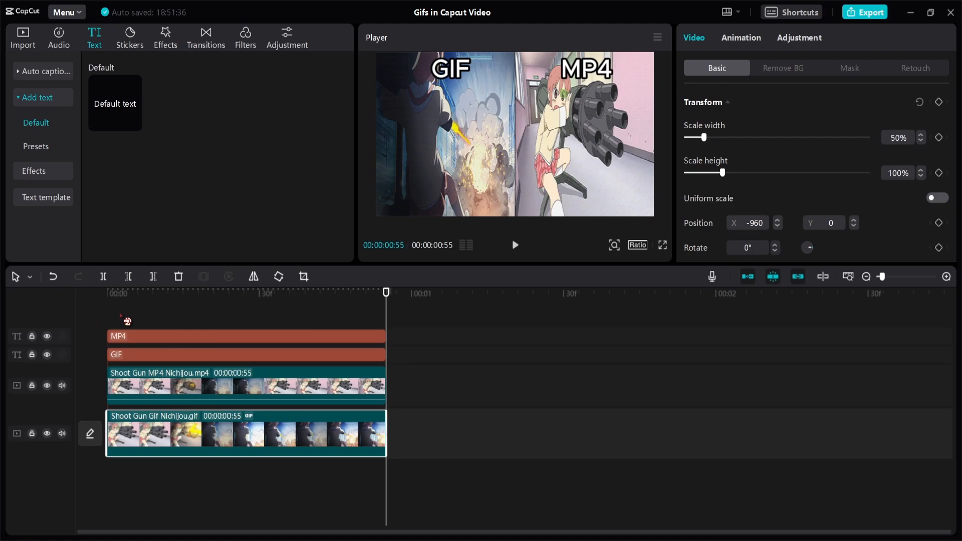
click(137, 315)
drag(137, 321, 110, 331)
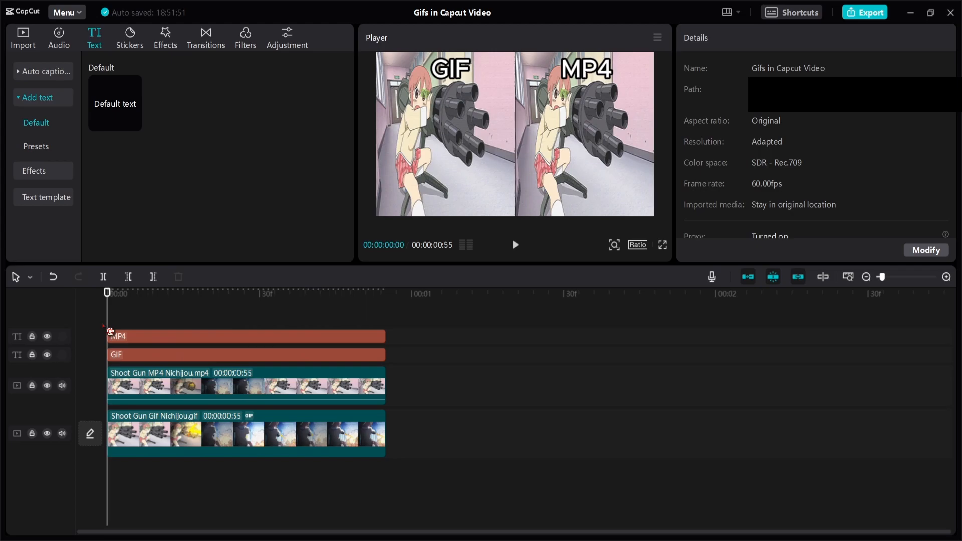
- Split the Shoot Gun MP4 clip at 00:00:00:29
click(253, 319)
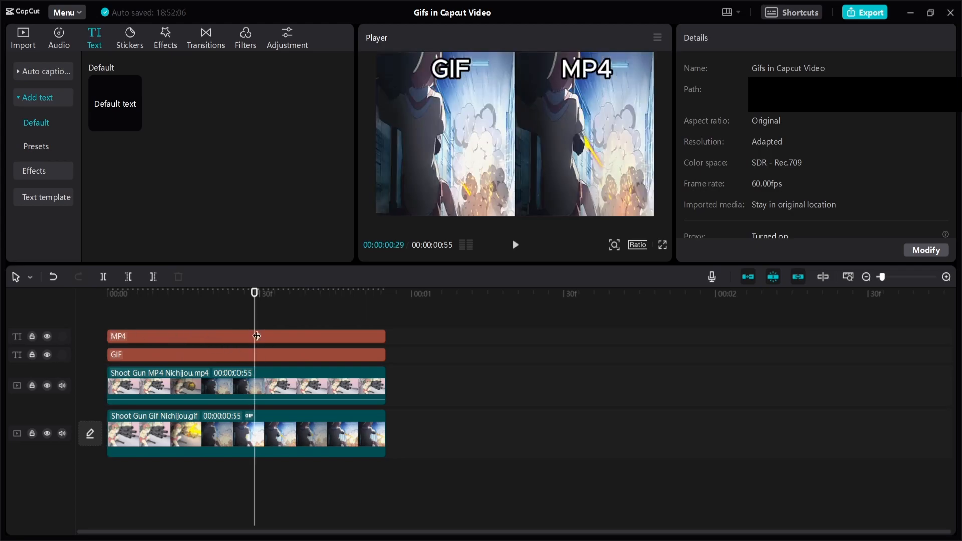
click(290, 389)
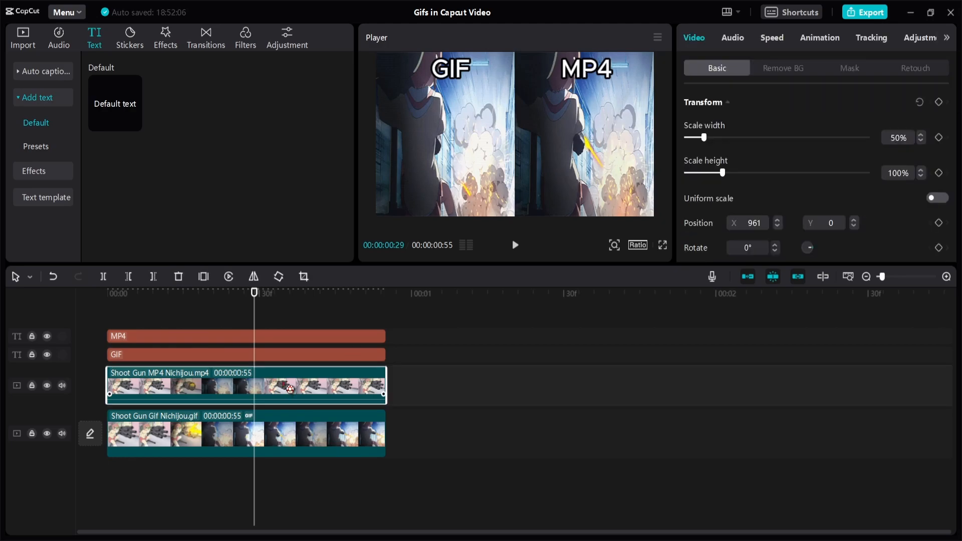
click(104, 276)
- Scrub across the MP4 clip's cut and play the comparison to check its playback
click(245, 314)
drag(244, 314, 288, 311)
mouse_move(287, 381)
mouse_down()
mouse_move(438, 369)
mouse_move(354, 404)
mouse_move(466, 365)
mouse_move(290, 388)
mouse_up()
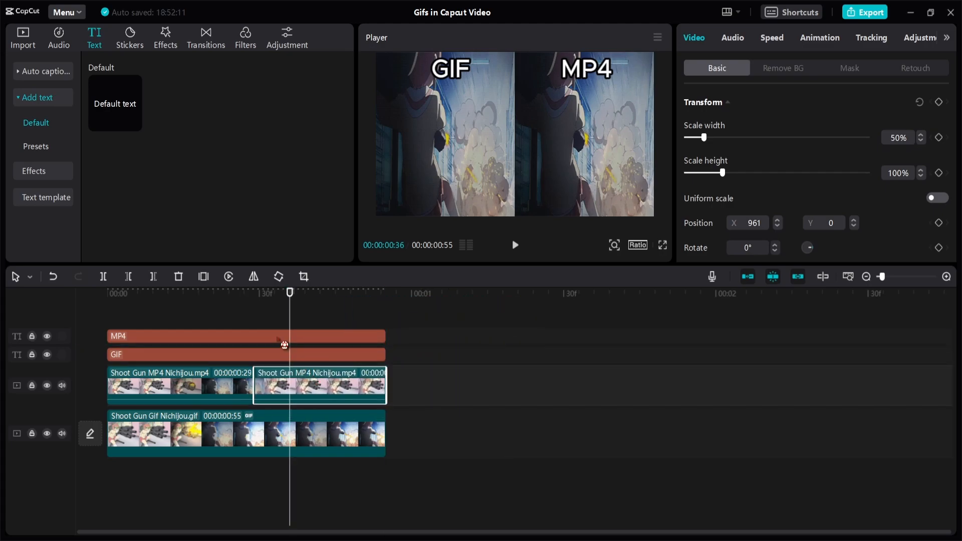
click(229, 309)
drag(229, 319, 149, 333)
key(space)
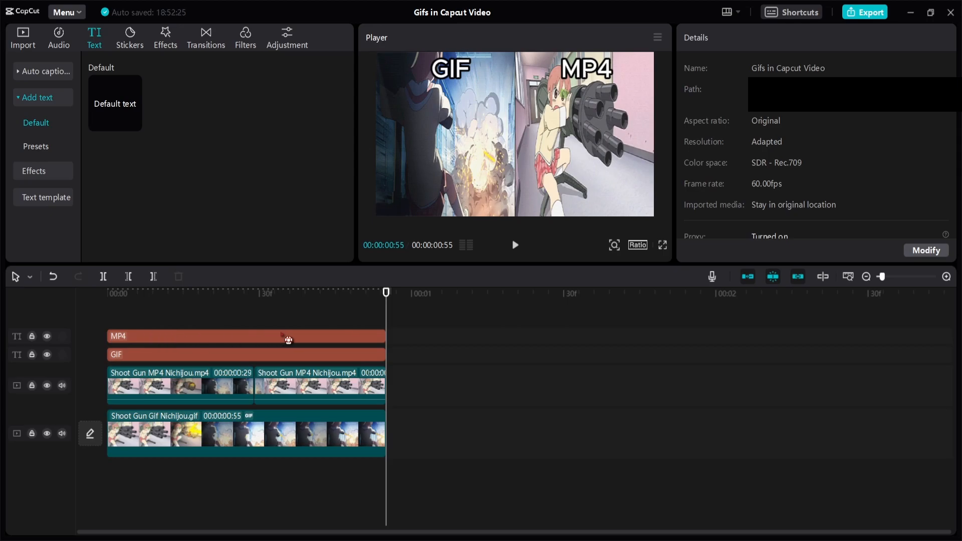
- Split the Shoot Gun GIF clip at 00:00:00:29, in line with the MP4 clip's cut
click(246, 321)
drag(244, 321, 254, 324)
click(289, 429)
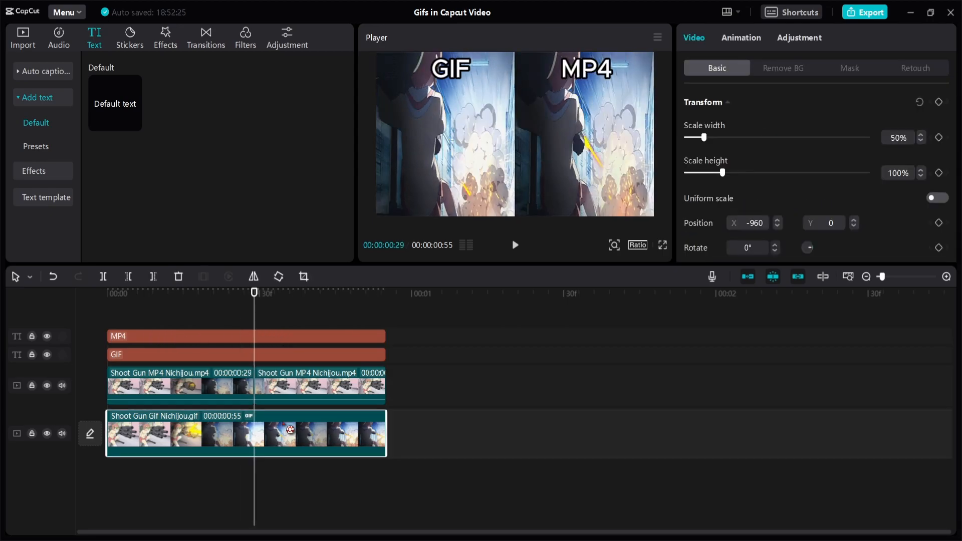
click(103, 276)
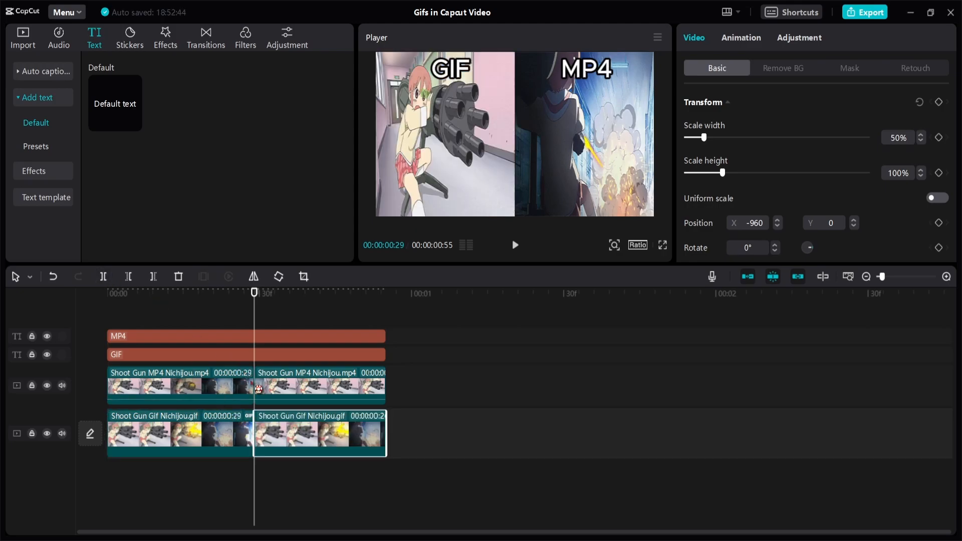
- Play the comparison and scrub around the GIF clip's cut to examine how the GIF behaves after splitting
mouse_move(283, 434)
mouse_down()
mouse_move(342, 433)
mouse_move(275, 429)
mouse_up()
click(199, 306)
drag(198, 305, 103, 309)
key(space)
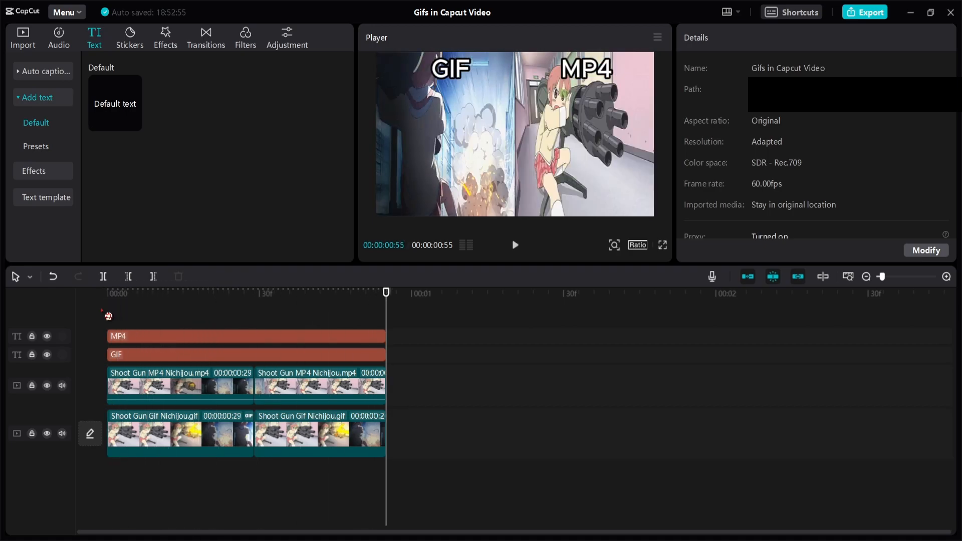
drag(306, 320, 254, 320)
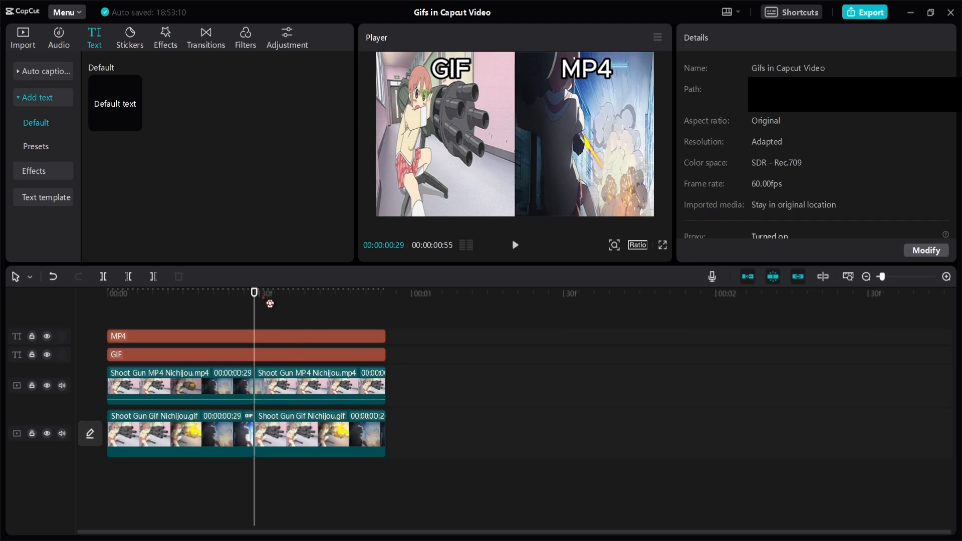
drag(252, 311, 153, 314)
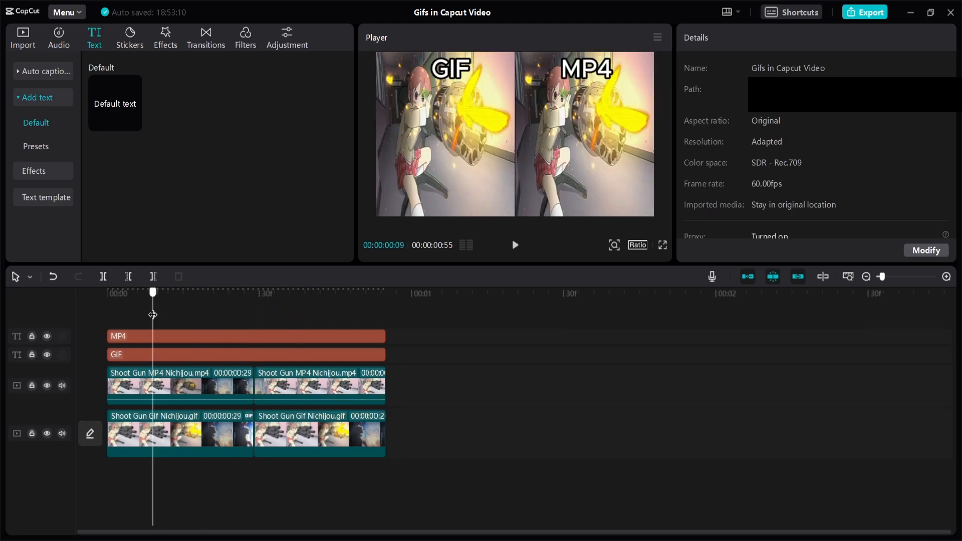
- Scrub through the later half of the comparison and return to the cut at 00:00:00:29 to compare the frames
drag(152, 315, 349, 342)
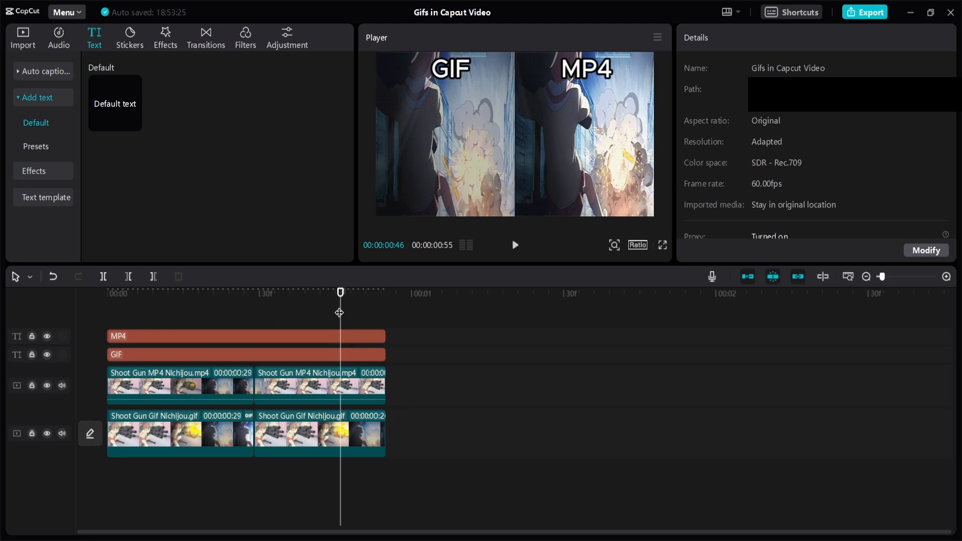
drag(340, 313, 255, 318)
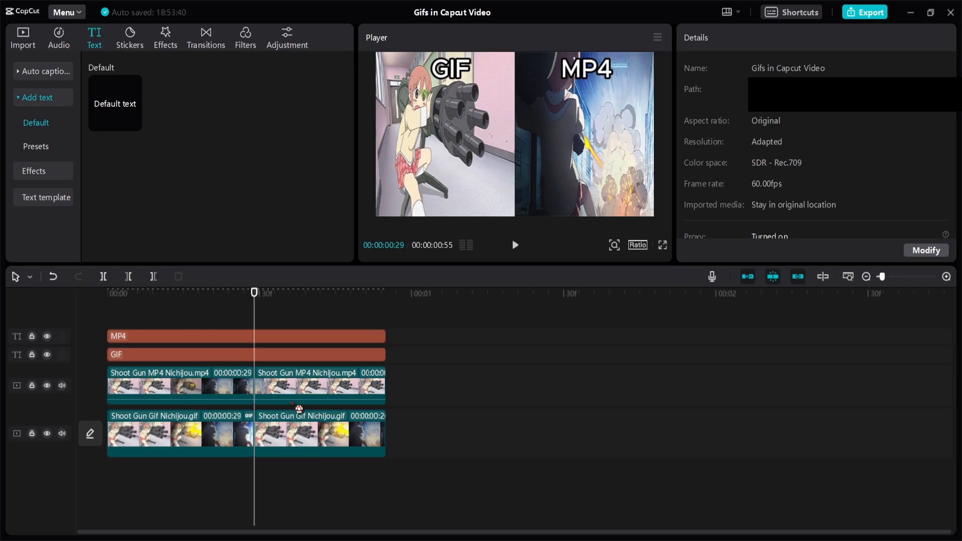
- Split the second piece of the Shoot Gun GIF clip again at about 00:00:00:47
drag(256, 315, 345, 335)
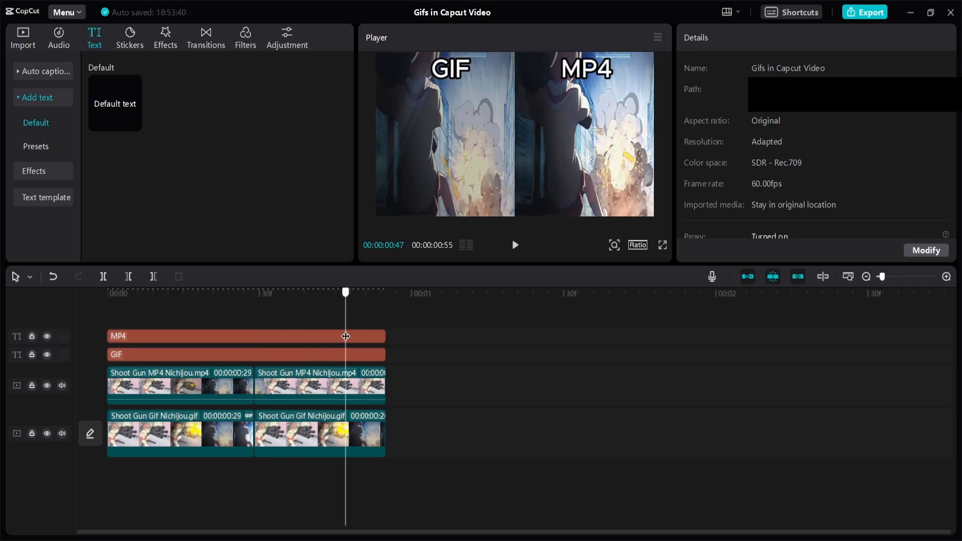
click(374, 441)
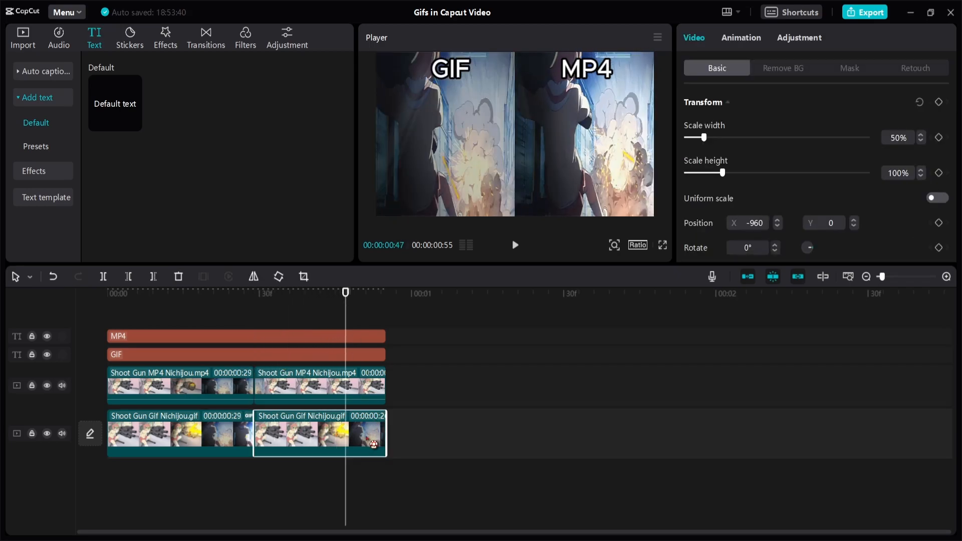
click(104, 277)
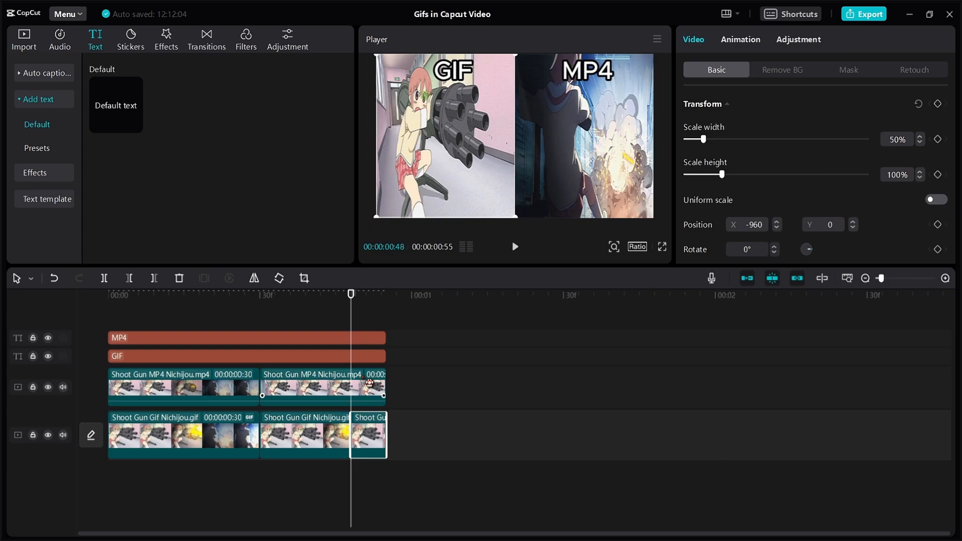
- Undo both splits of the Shoot Gun GIF and create a compound clip from the whole GIF clip
click(63, 285)
click(62, 286)
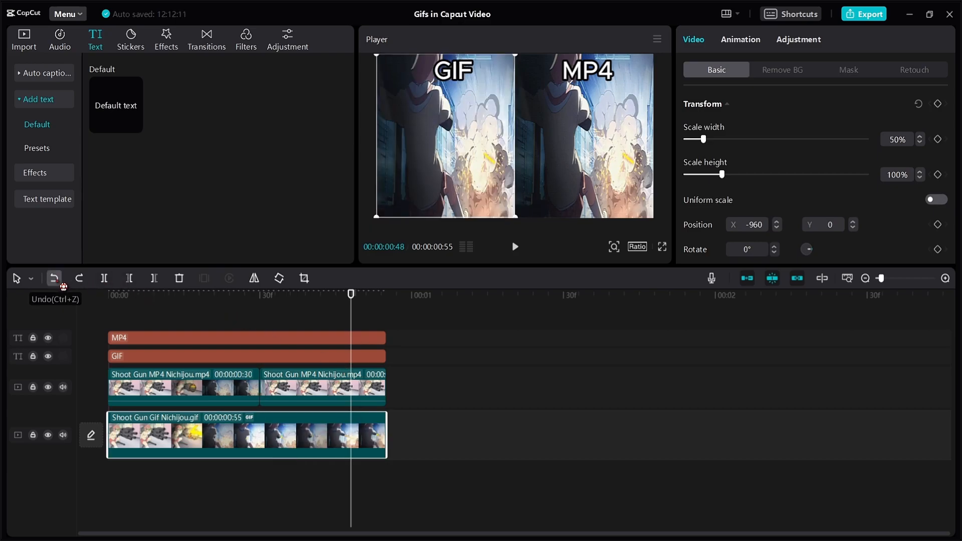
right_click(286, 442)
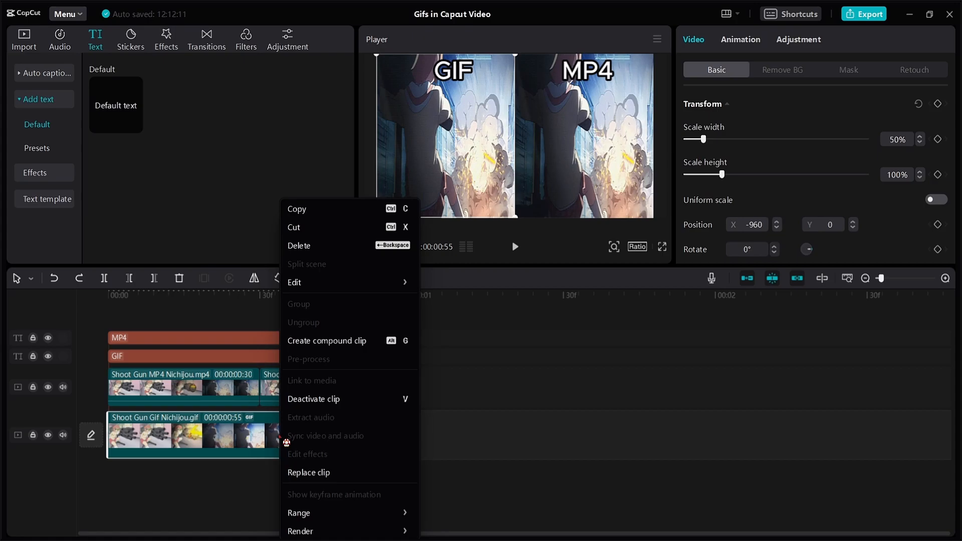
click(320, 344)
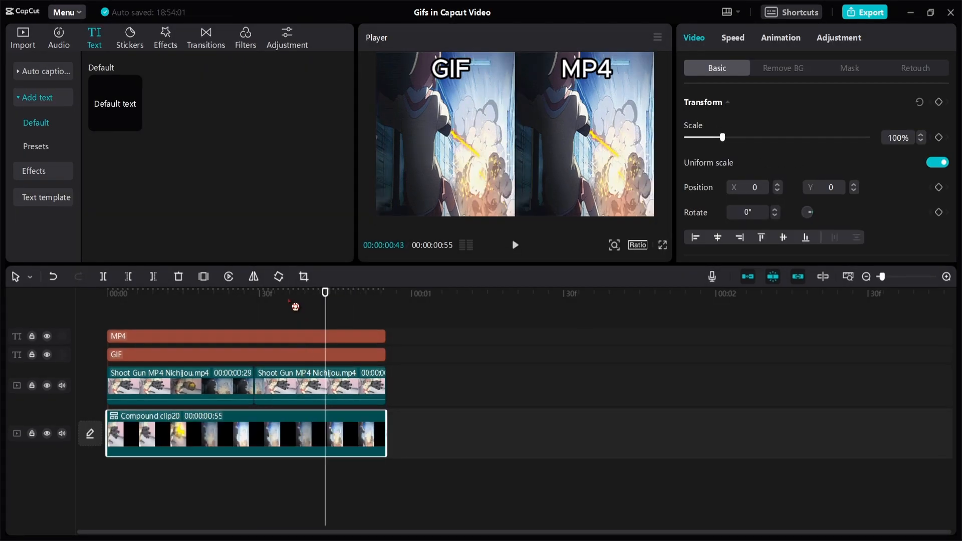
- Split the GIF's compound clip at 00:00:00:29, in line with the MP4 clip's cut
click(289, 303)
drag(289, 309, 254, 310)
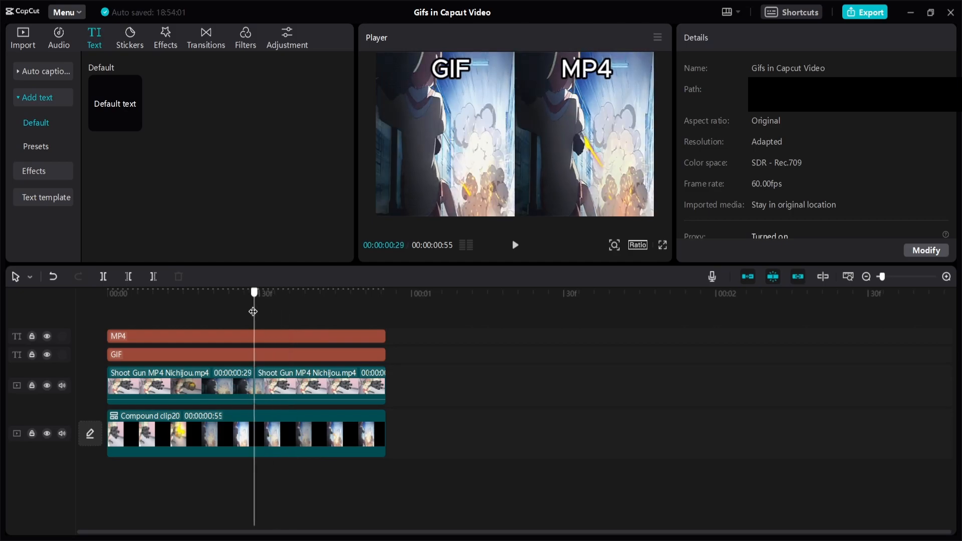
click(295, 435)
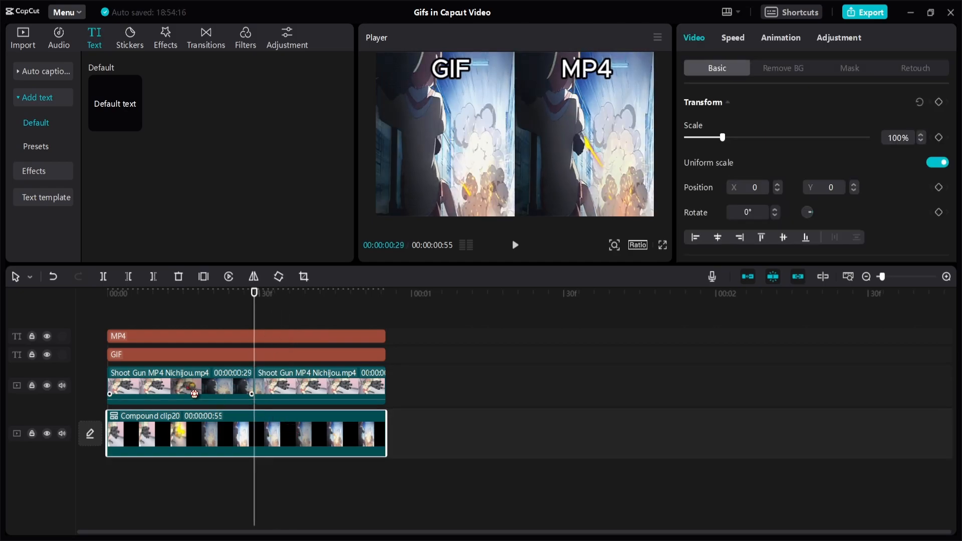
click(103, 276)
- Scrub around the compound clip's cut to compare its frames with the split MP4 clip
drag(256, 321, 205, 321)
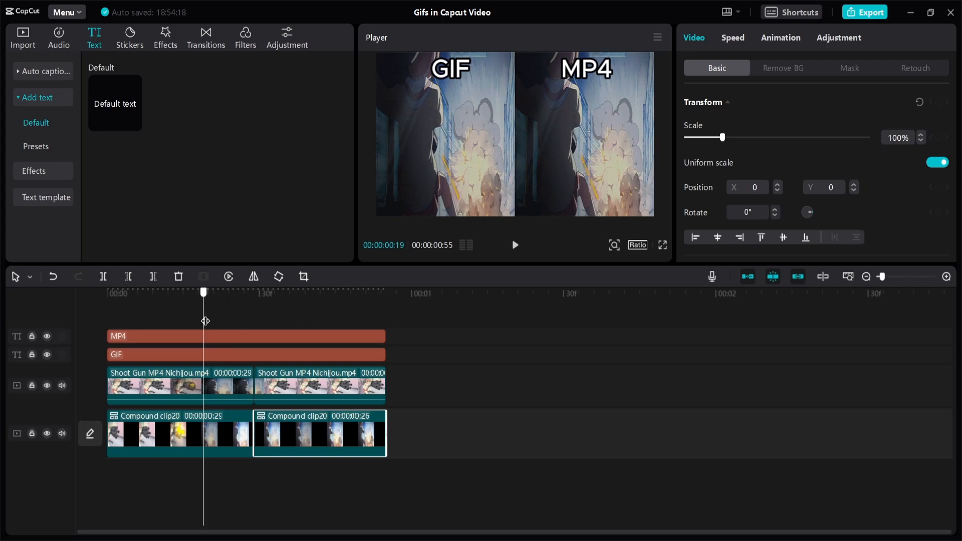
drag(205, 321, 254, 322)
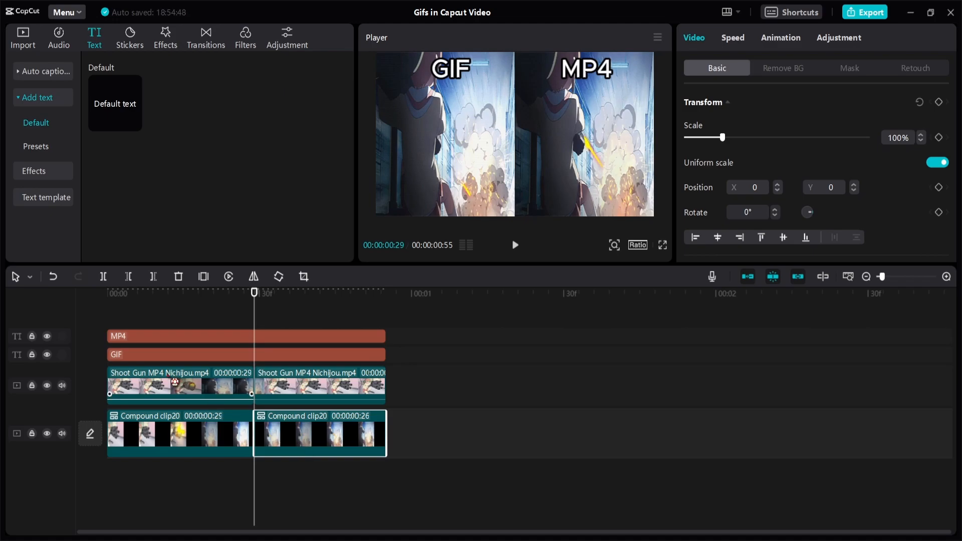
- Undo the compound clip's split and turn the compound clip back into the original Shoot Gun GIF clip
click(54, 278)
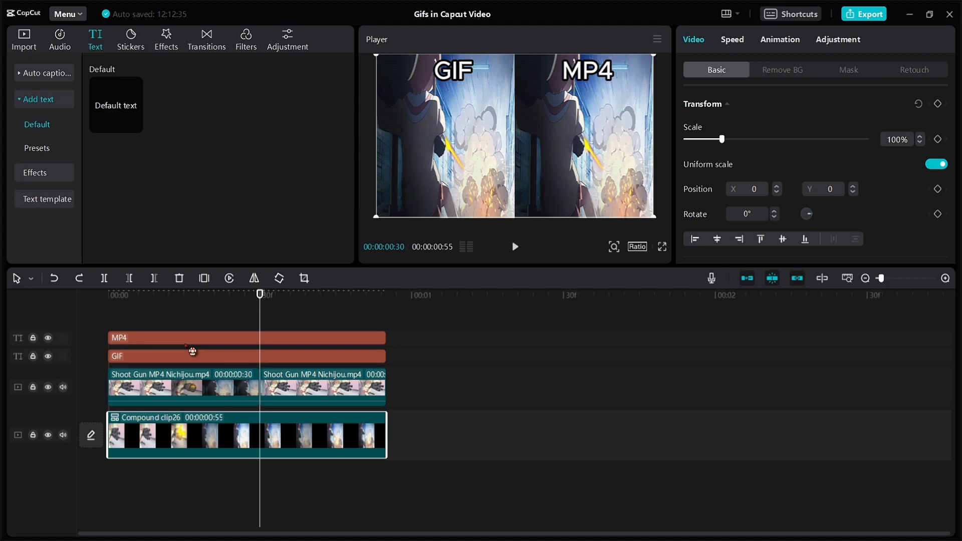
right_click(220, 430)
click(279, 346)
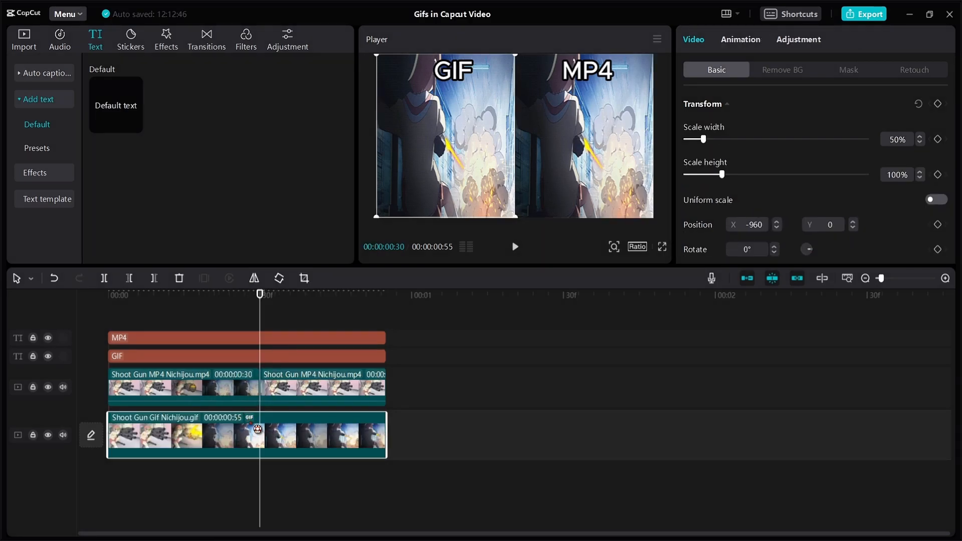
- Extend the Shoot Gun GIF clip to 00:00:01:56 and create a compound clip from it
drag(386, 435, 693, 434)
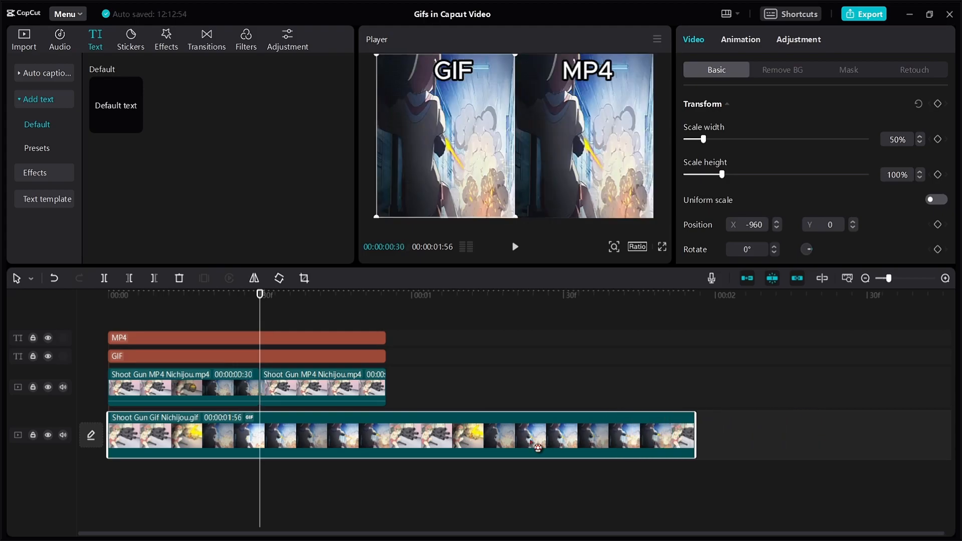
right_click(532, 443)
click(570, 346)
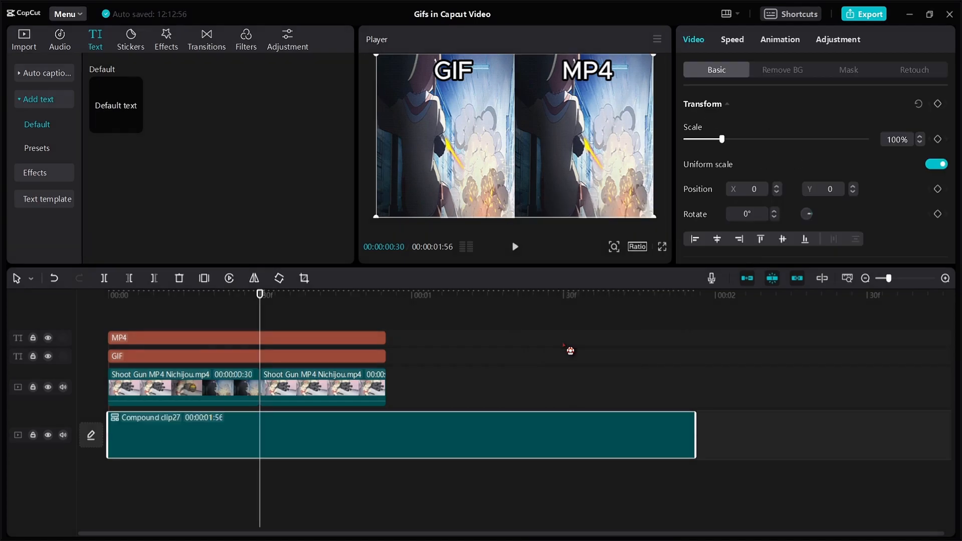
- Try to extend the GIF's compound clip and the second MP4 piece past their ends
mouse_move(696, 433)
mouse_down()
mouse_move(682, 434)
mouse_move(798, 442)
mouse_move(654, 436)
mouse_move(796, 438)
mouse_move(673, 437)
mouse_move(781, 432)
mouse_move(712, 437)
mouse_up()
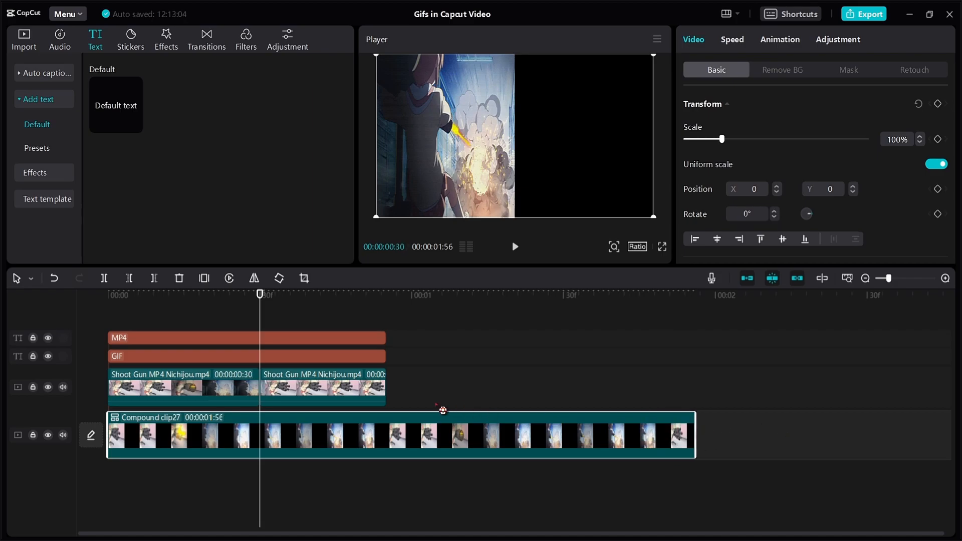
click(381, 383)
drag(380, 382, 479, 380)
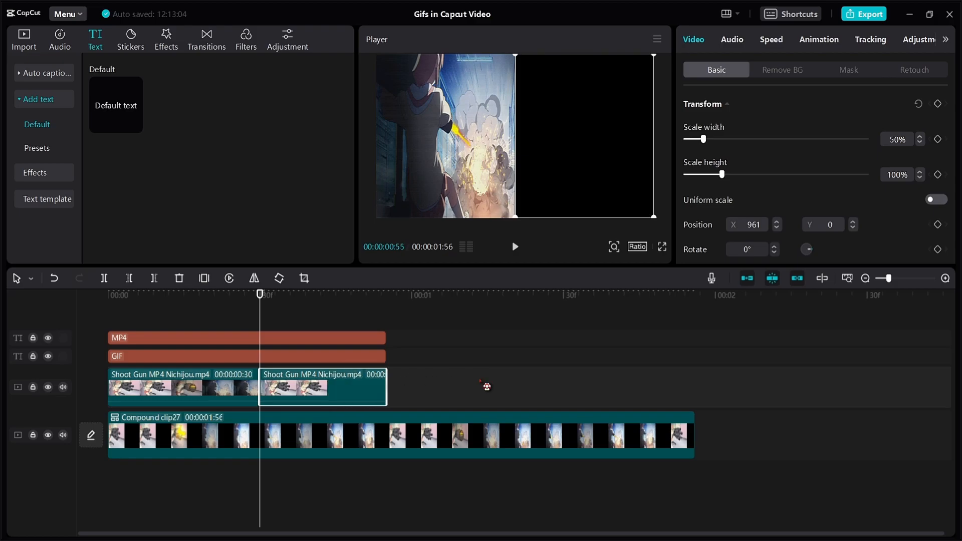
click(575, 435)
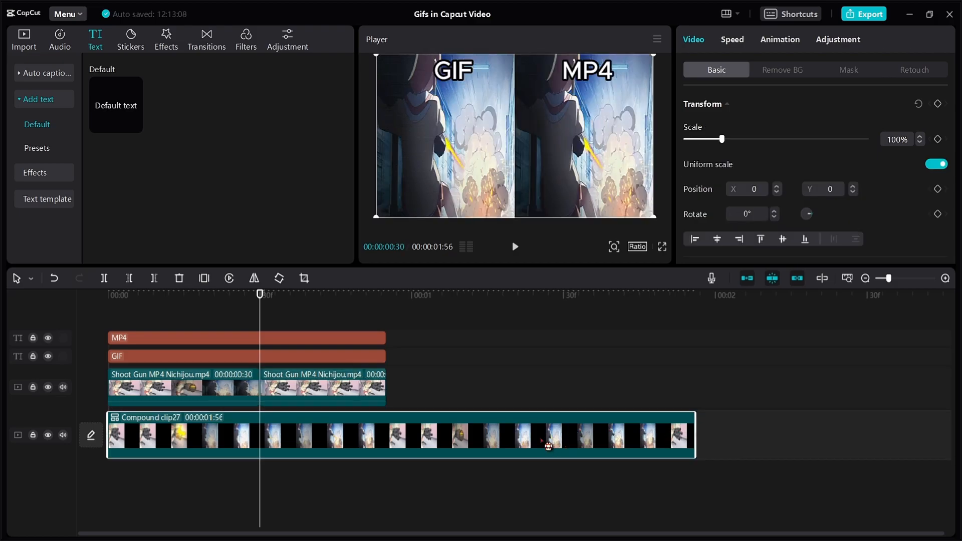
- Undo the compound clip creation and extend the Shoot Gun GIF clip to 00:00:05:46
click(59, 283)
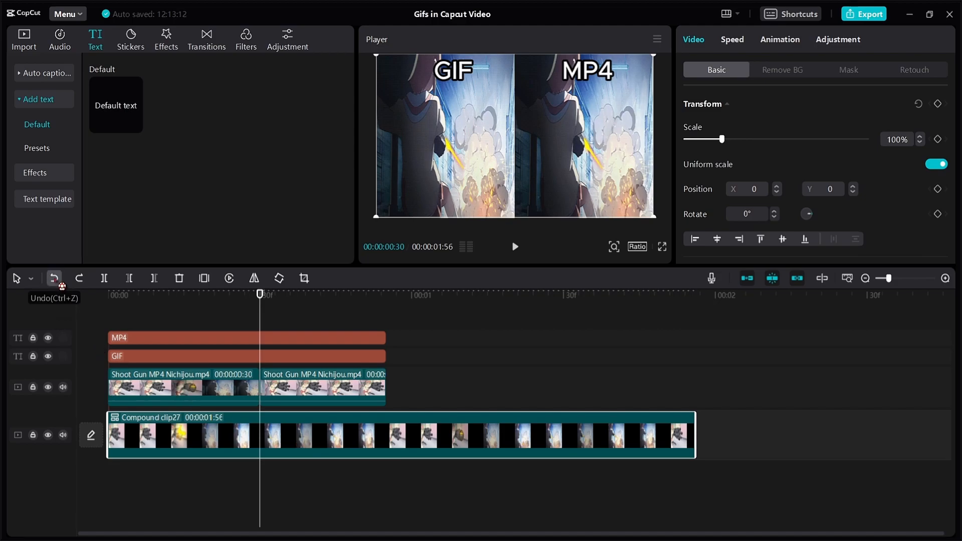
click(62, 285)
drag(686, 443, 846, 436)
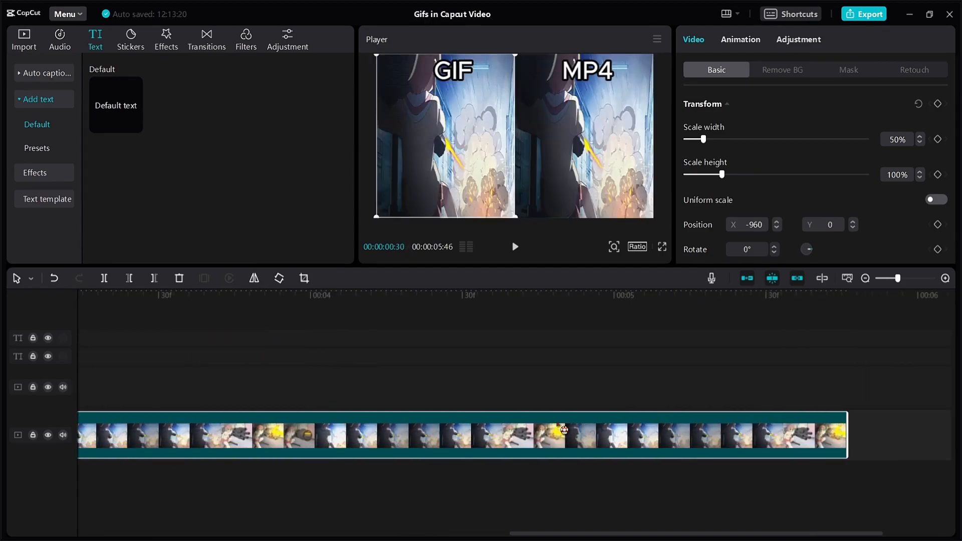
- Create a compound clip from the extended Shoot Gun GIF clip
right_click(564, 430)
click(591, 340)
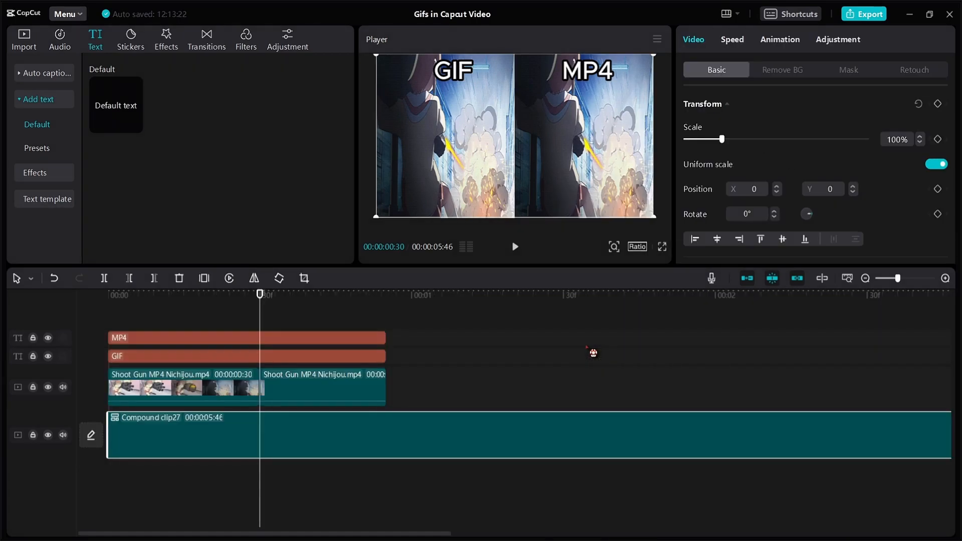
- Try to extend the long GIF compound clip past its end
click(872, 284)
click(872, 284)
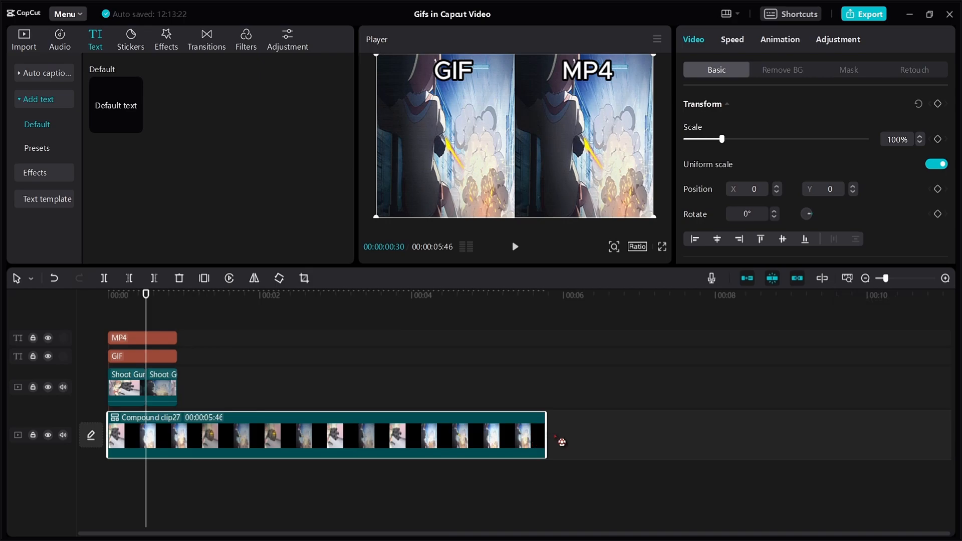
drag(546, 435, 629, 436)
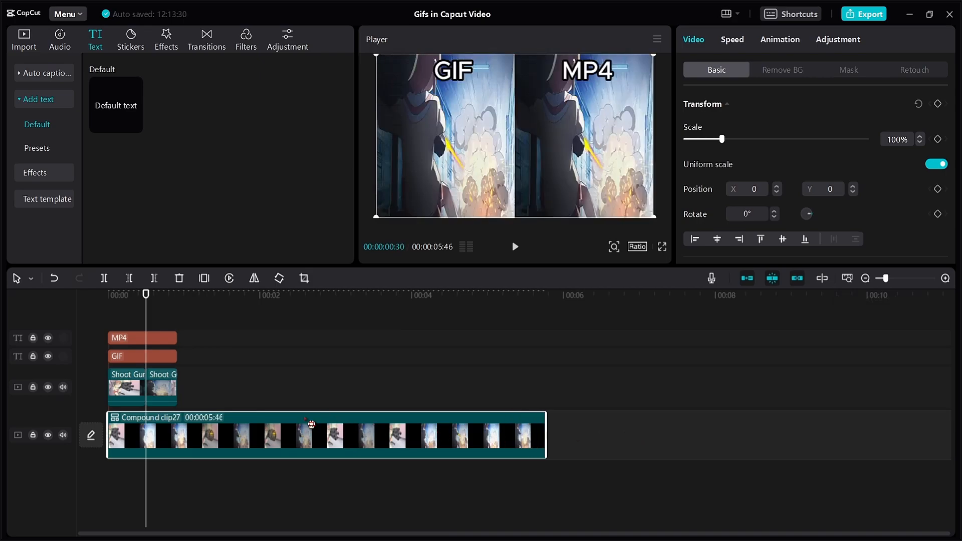